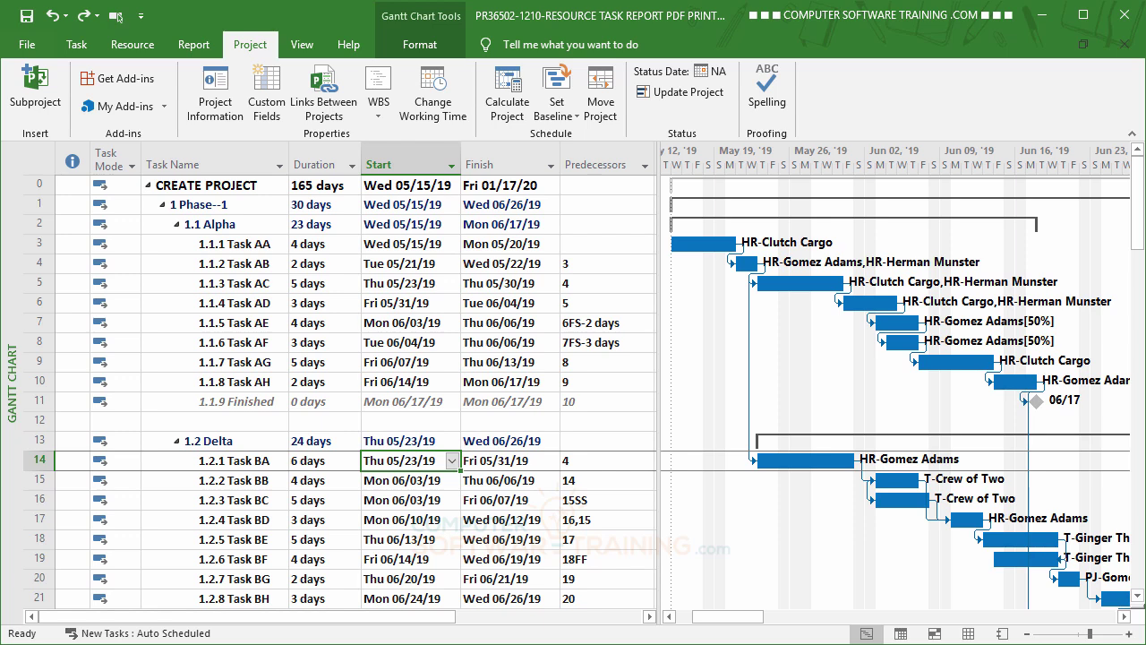
Step: Set the assignment units of the human resource assigned to Task AG to 50%
left_click(256, 362)
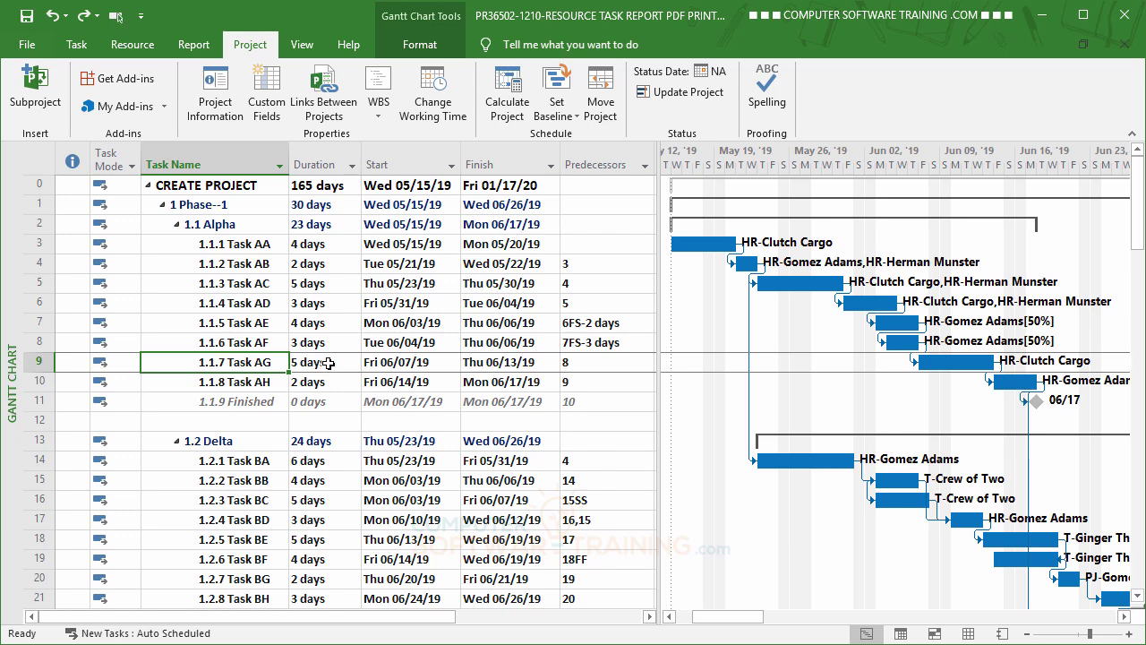
left_click(147, 47)
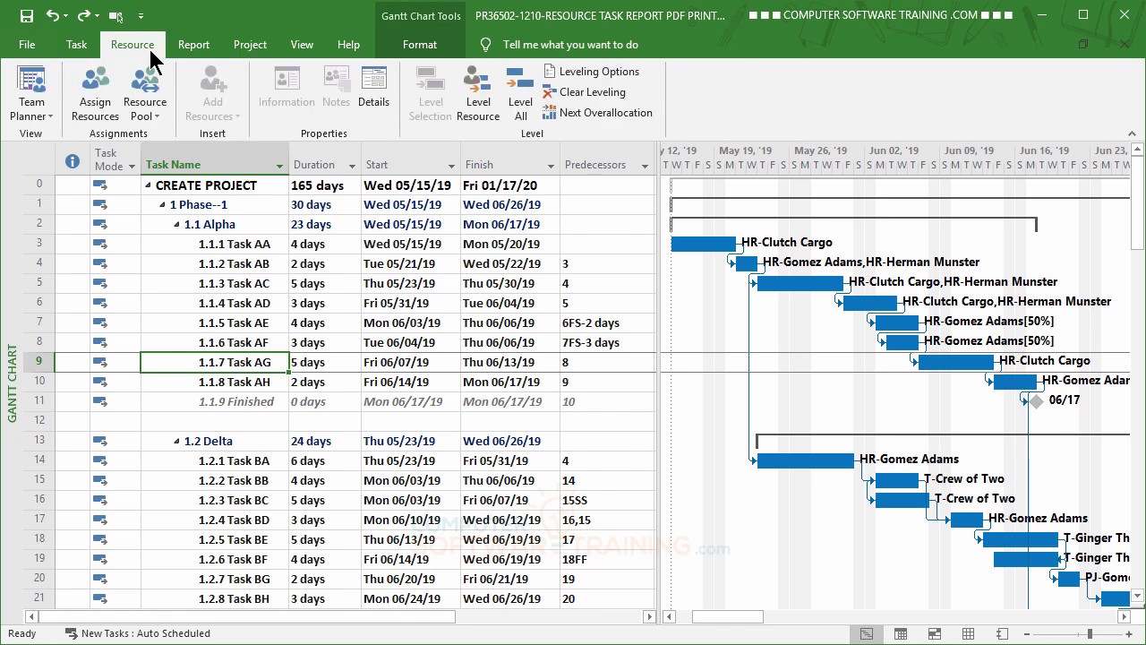
left_click(107, 112)
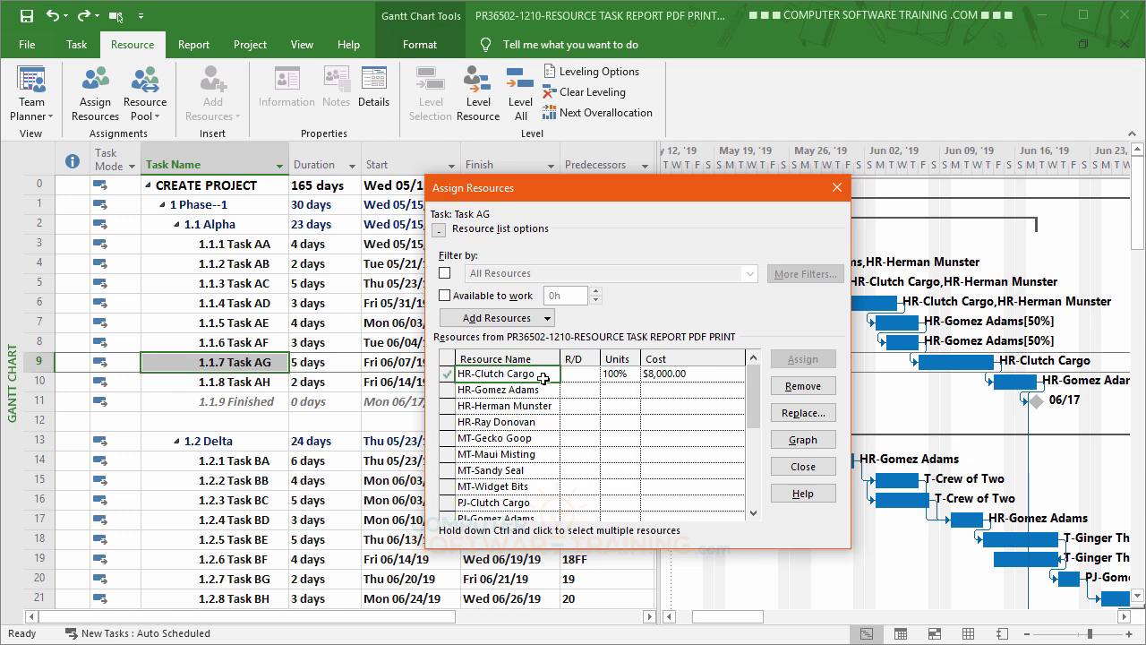
left_click(618, 376)
left_click(633, 377)
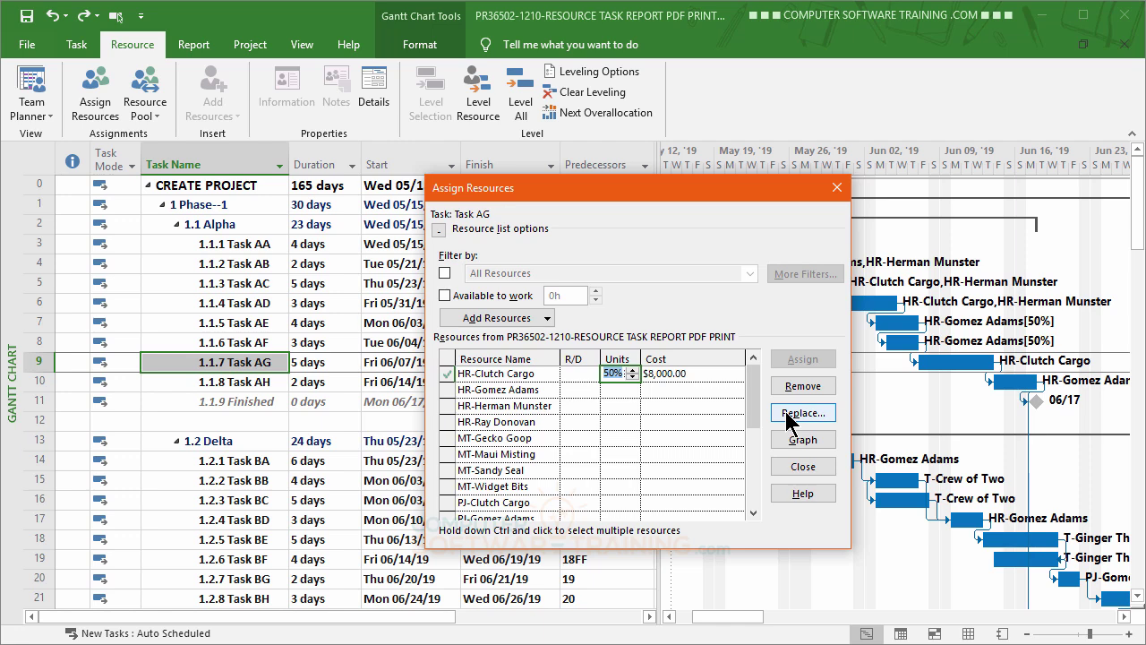
key("Return")
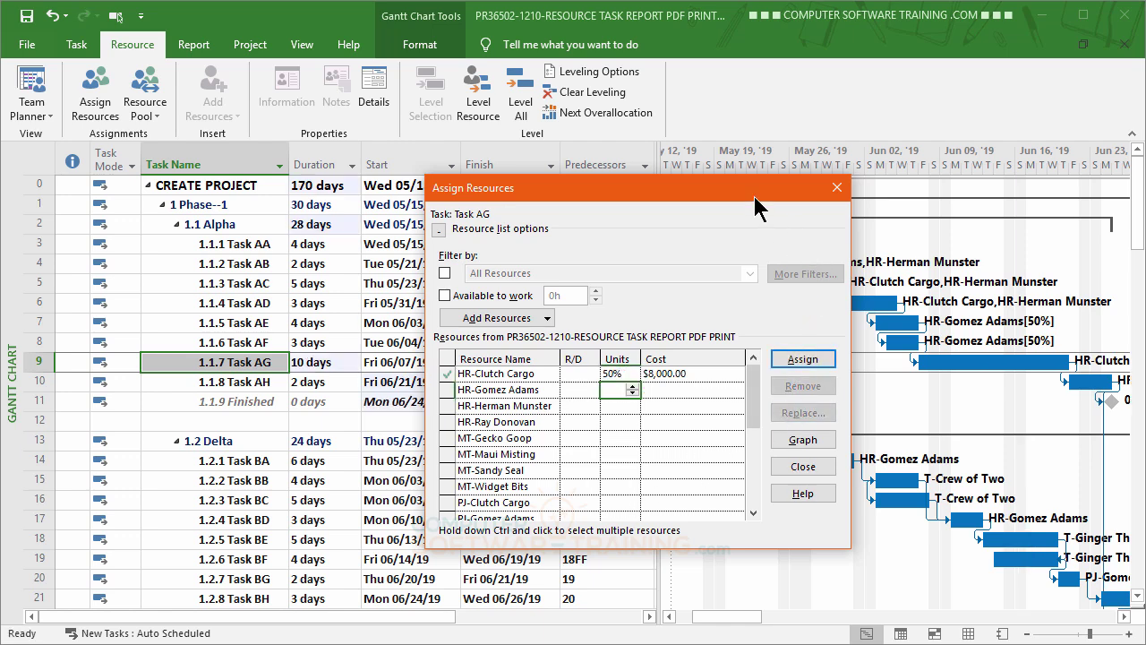
left_click(803, 466)
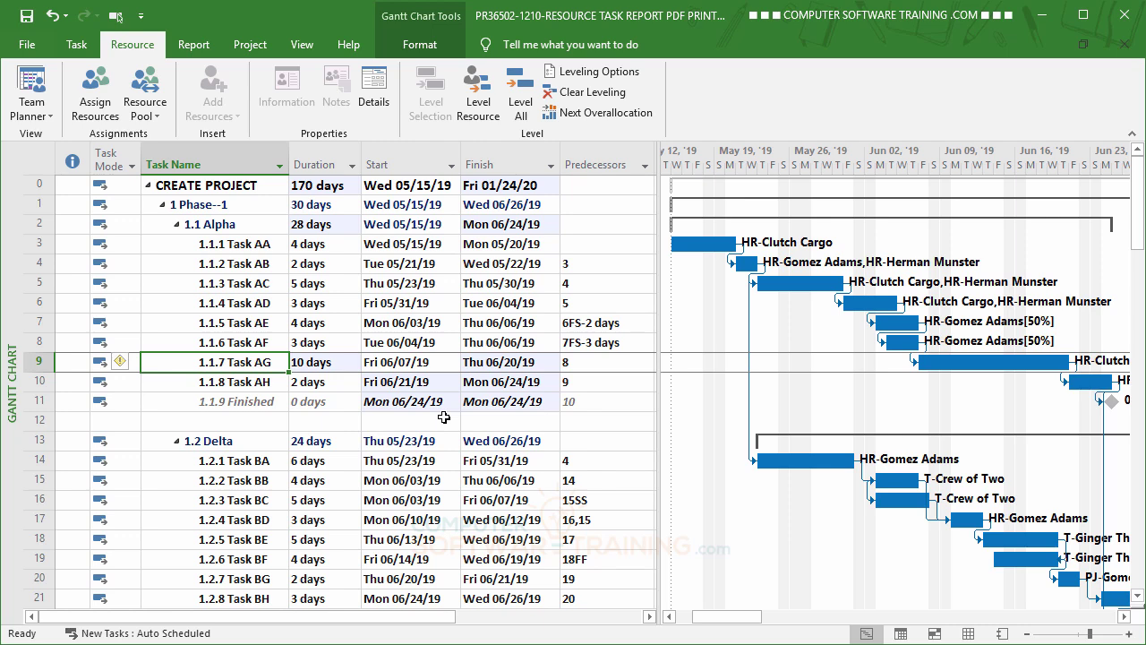
Step: For Task AG's units change, choose to change the duration but keep the amount of work the same
mouse_move(121, 369)
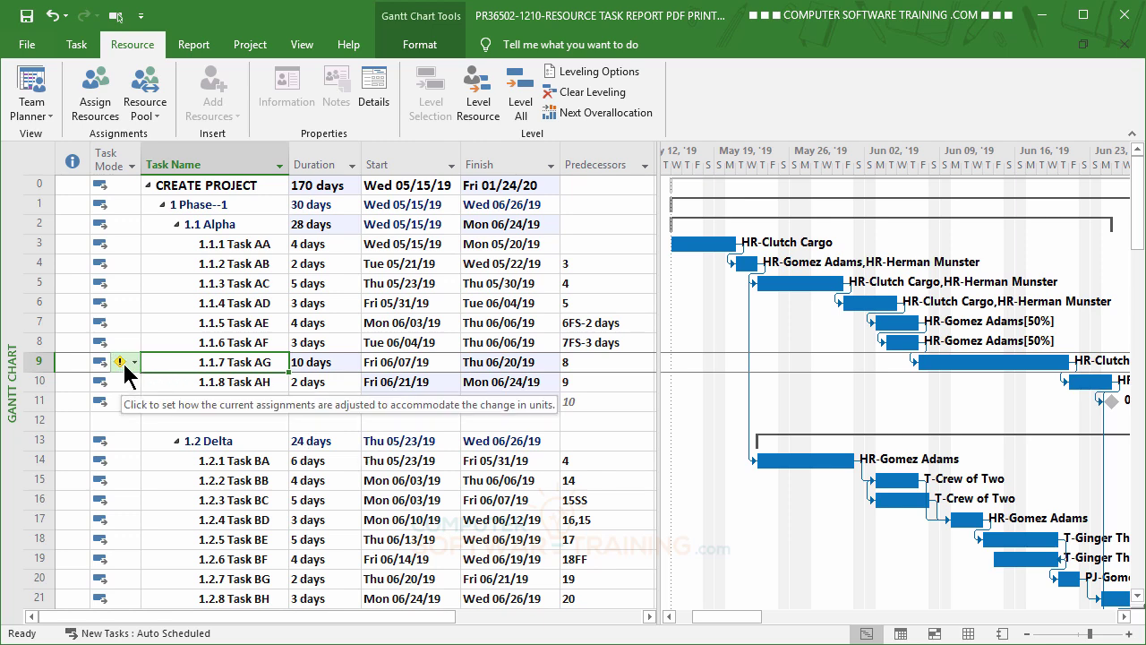
left_click(124, 367)
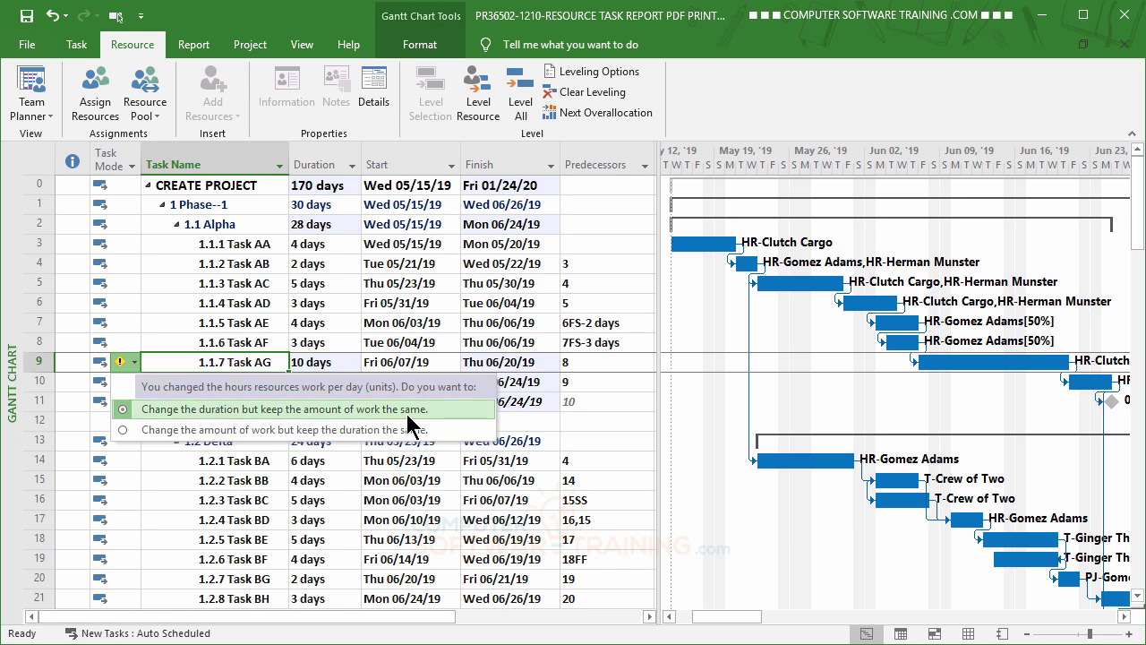
left_click(206, 411)
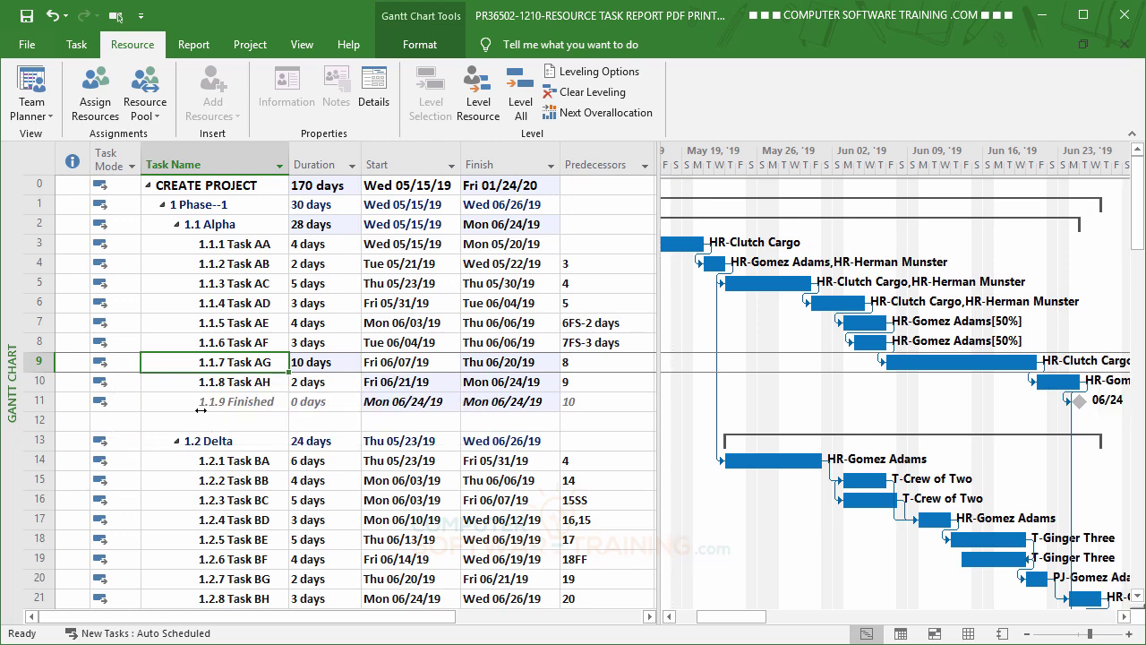
left_click(1123, 616)
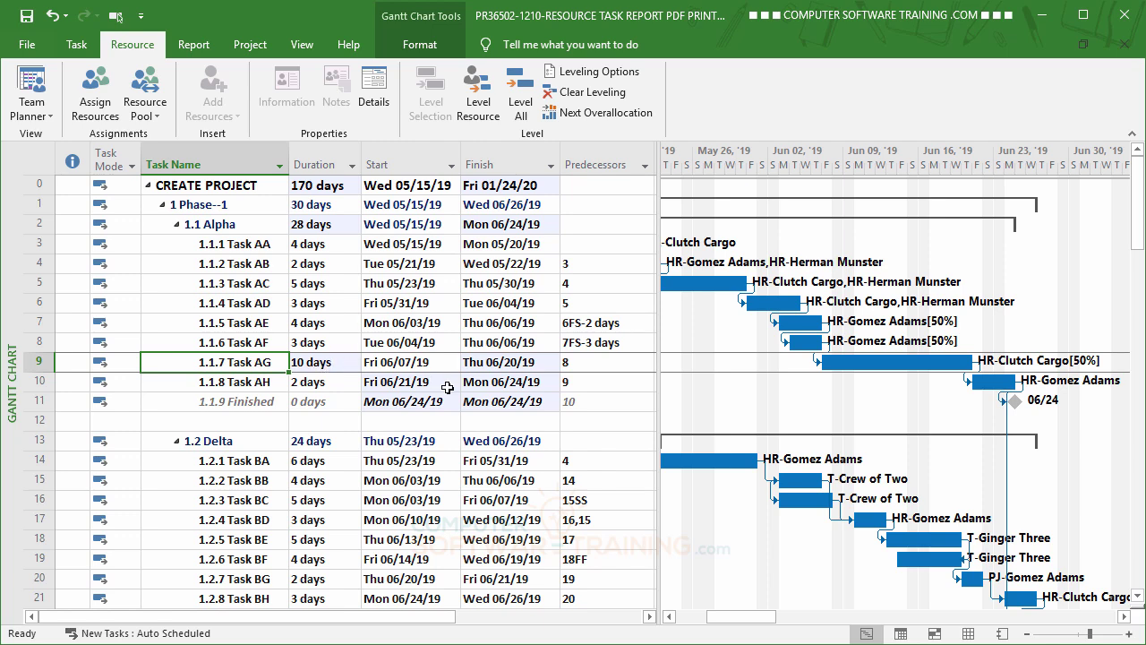
Step: Set the duration of Task DC in the Epsilon group of Phase 2 to 16 days
scroll(432, 509, "down", 2)
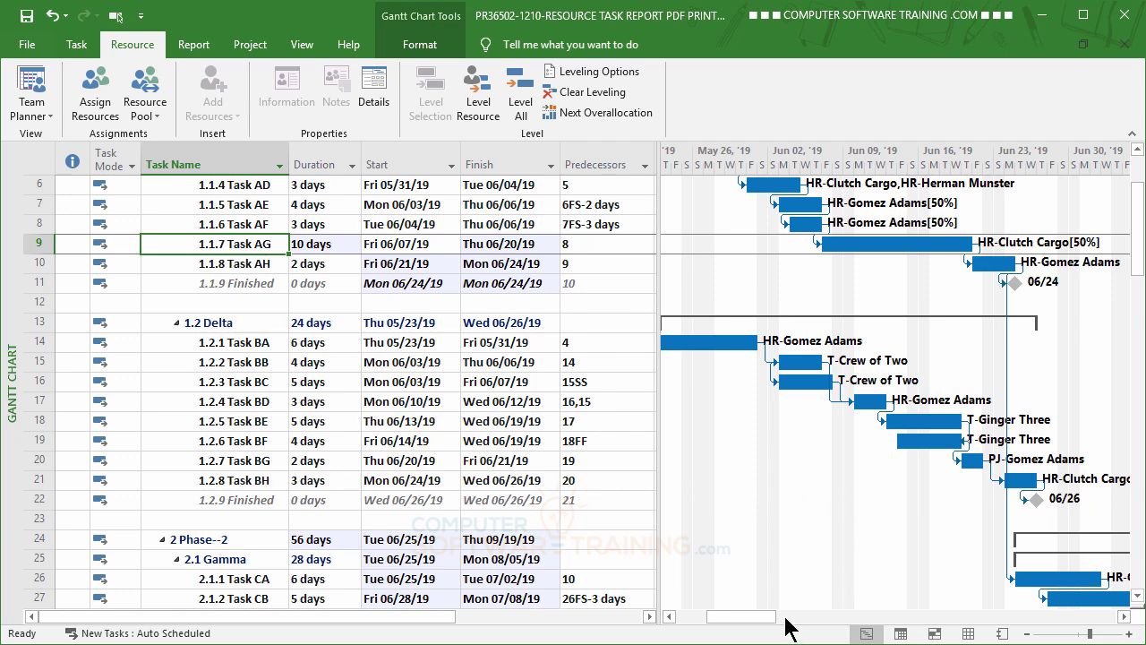
left_click_drag(763, 618, 789, 625)
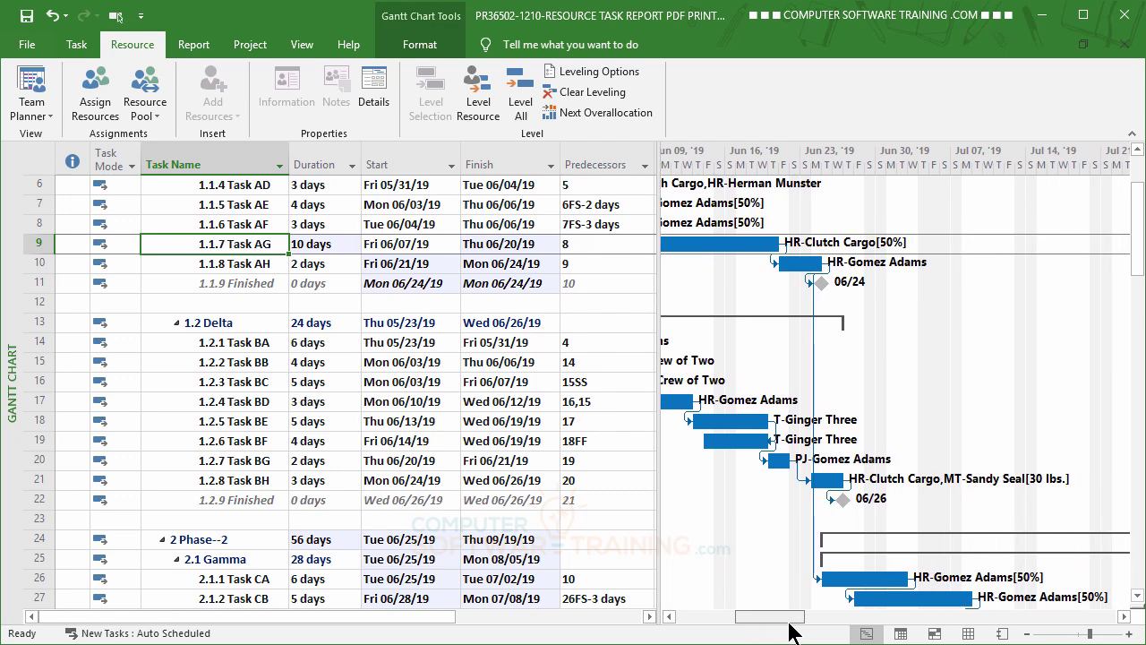
scroll(481, 481, "down", 2)
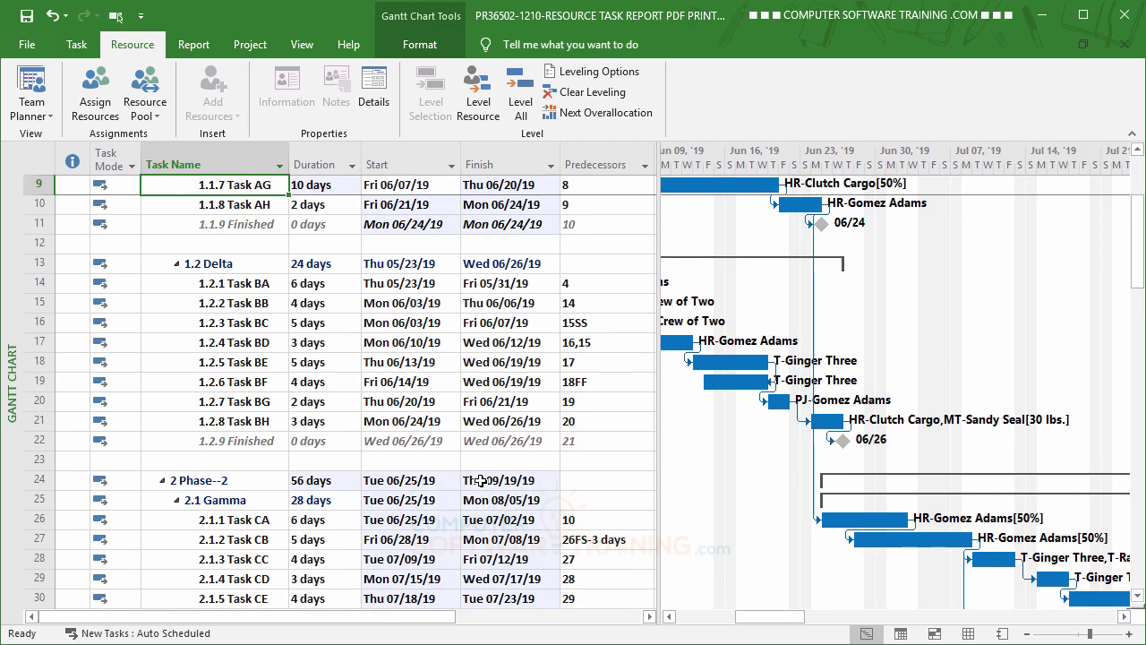
scroll(481, 480, "down", 3)
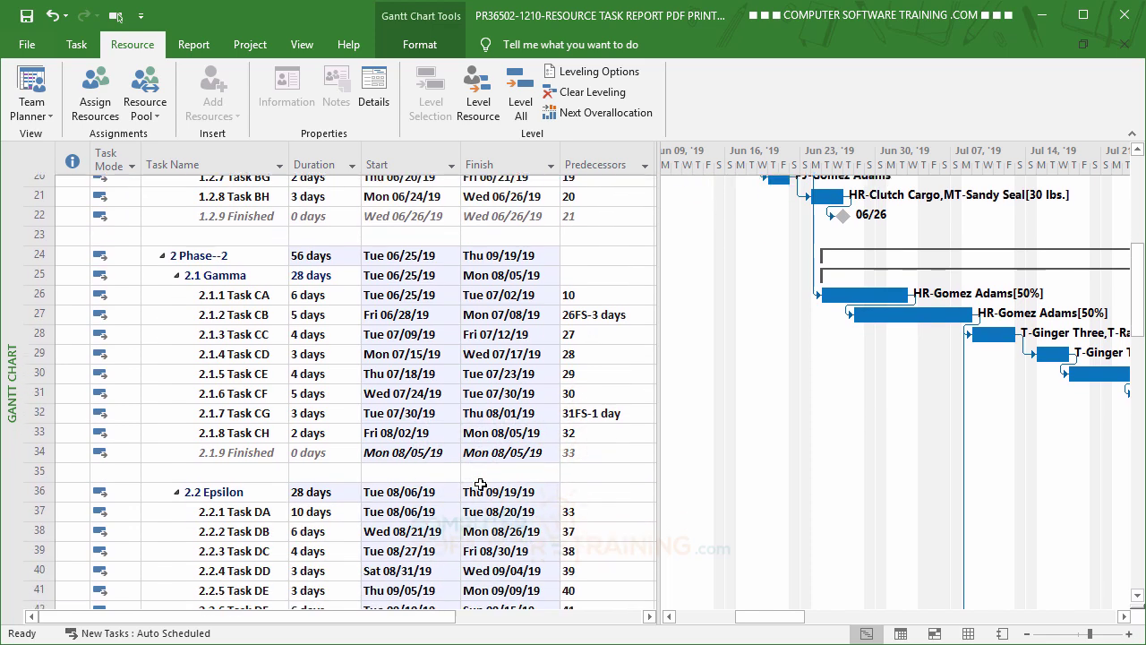
scroll(402, 523, "down", 1)
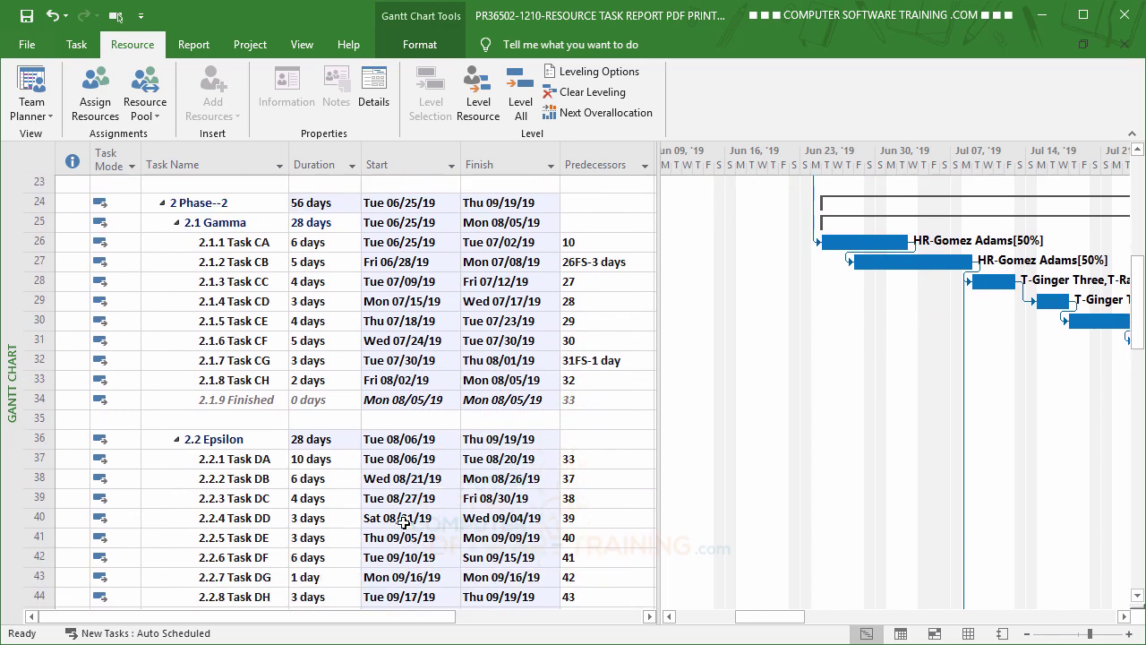
left_click_drag(753, 615, 864, 607)
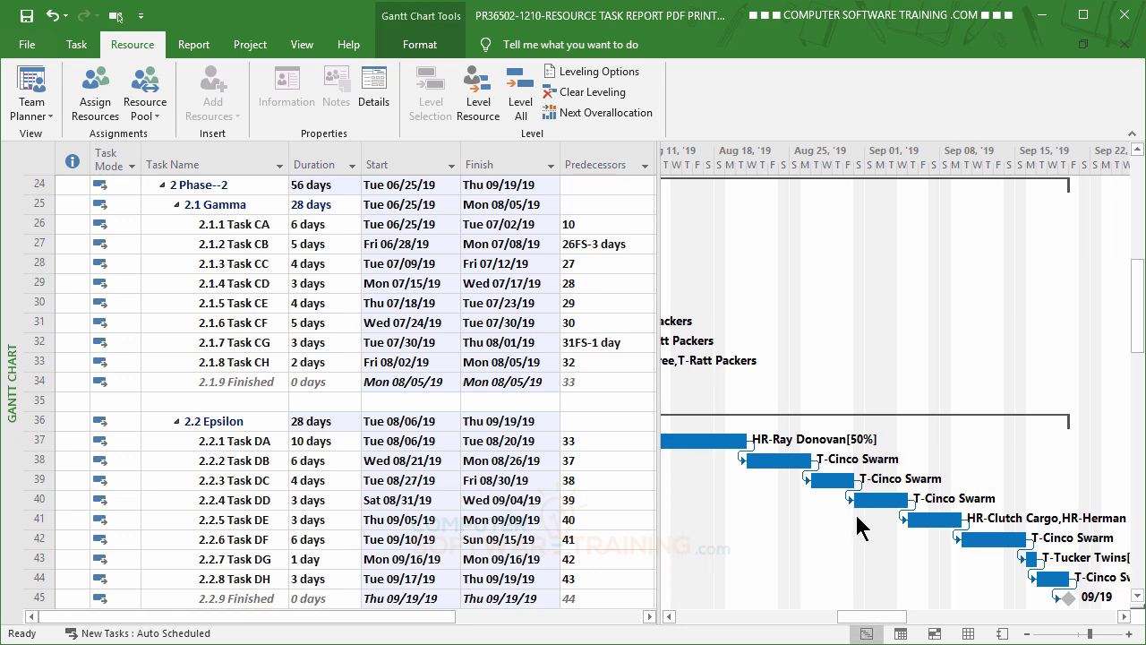
left_click(259, 482)
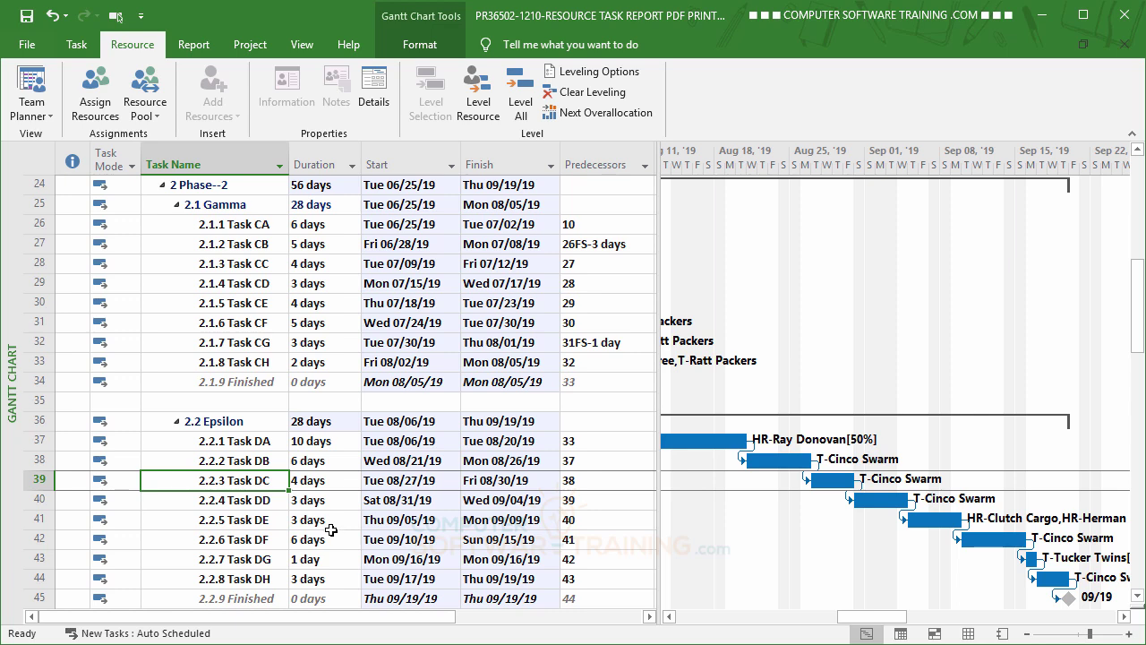
left_click(323, 482)
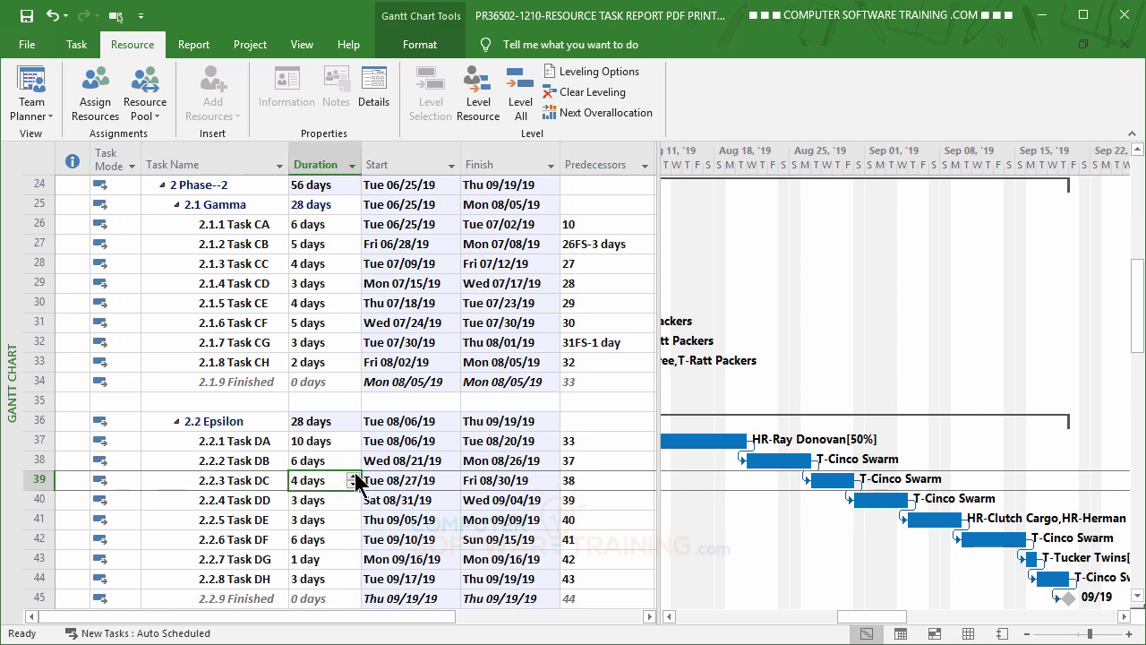
left_click(355, 482)
type("13 days")
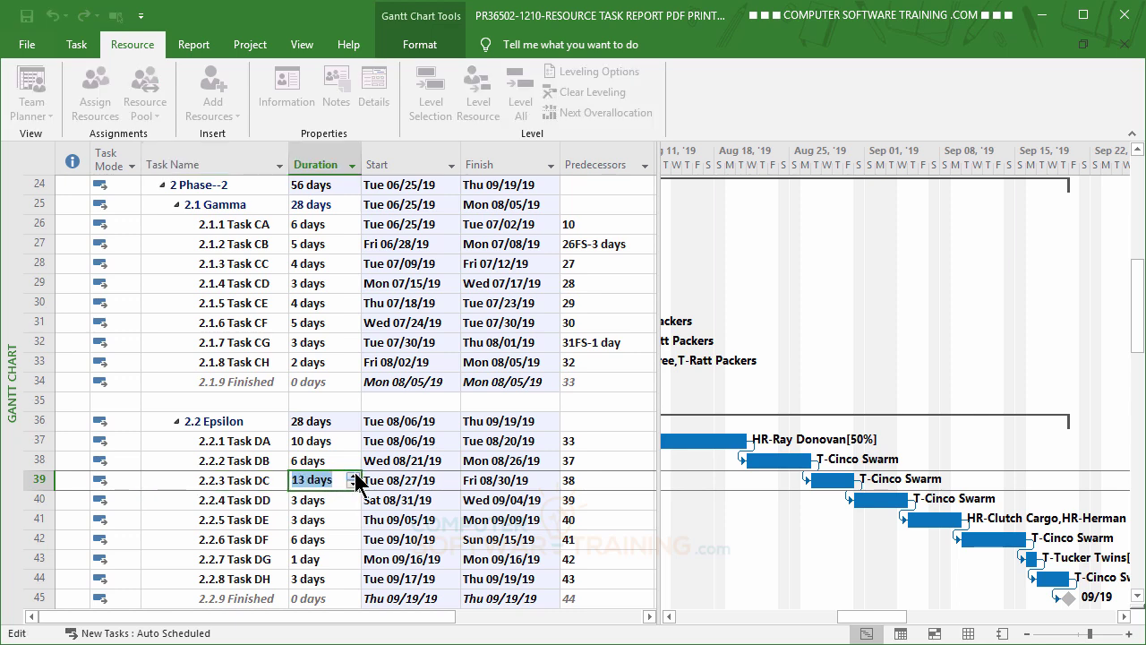
left_click(354, 477)
left_click(355, 477)
left_click(354, 476)
key("Return")
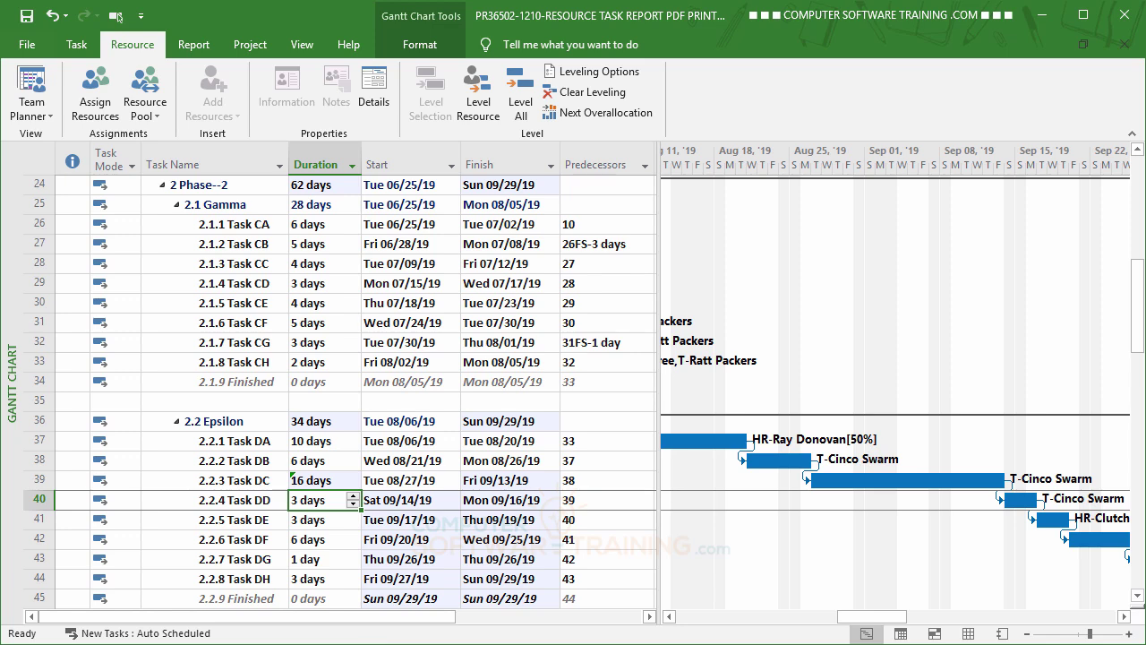
Step: For Task DC's longer duration, choose to decrease the hours resources work per day (units) but keep the same amount of work
left_click(309, 480)
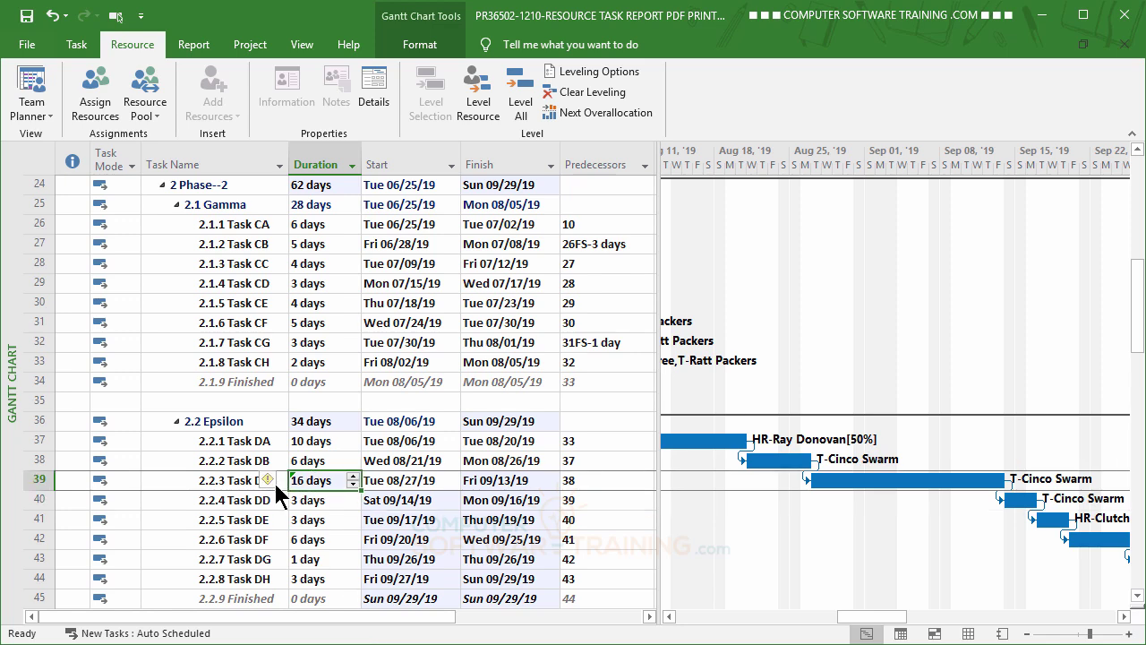
left_click(270, 480)
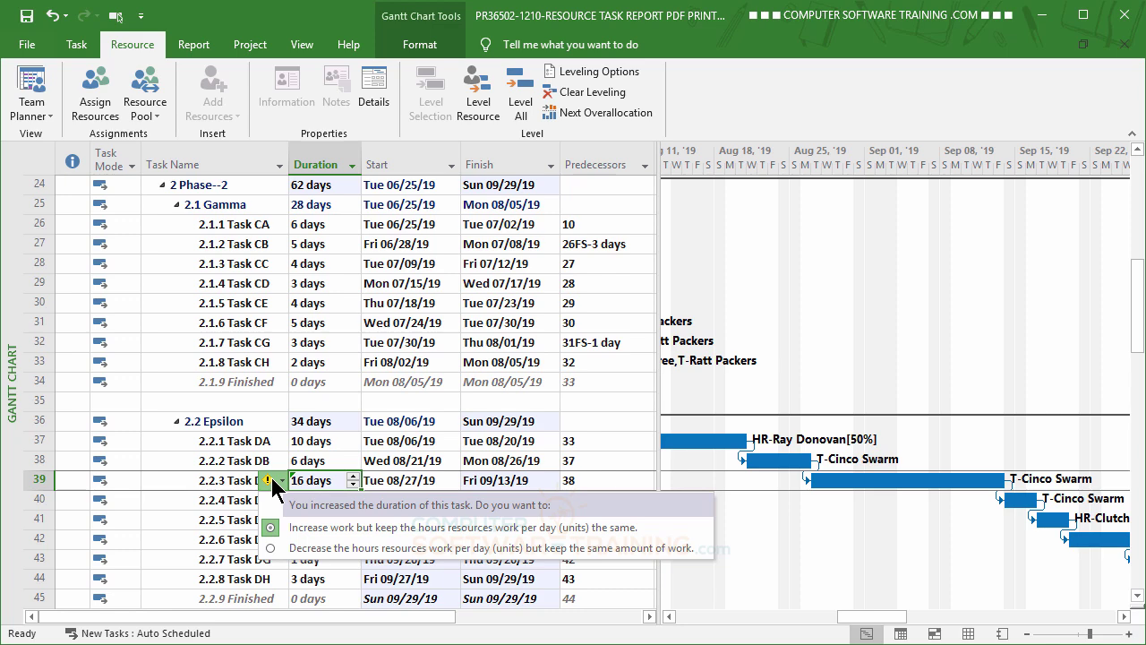
left_click(273, 548)
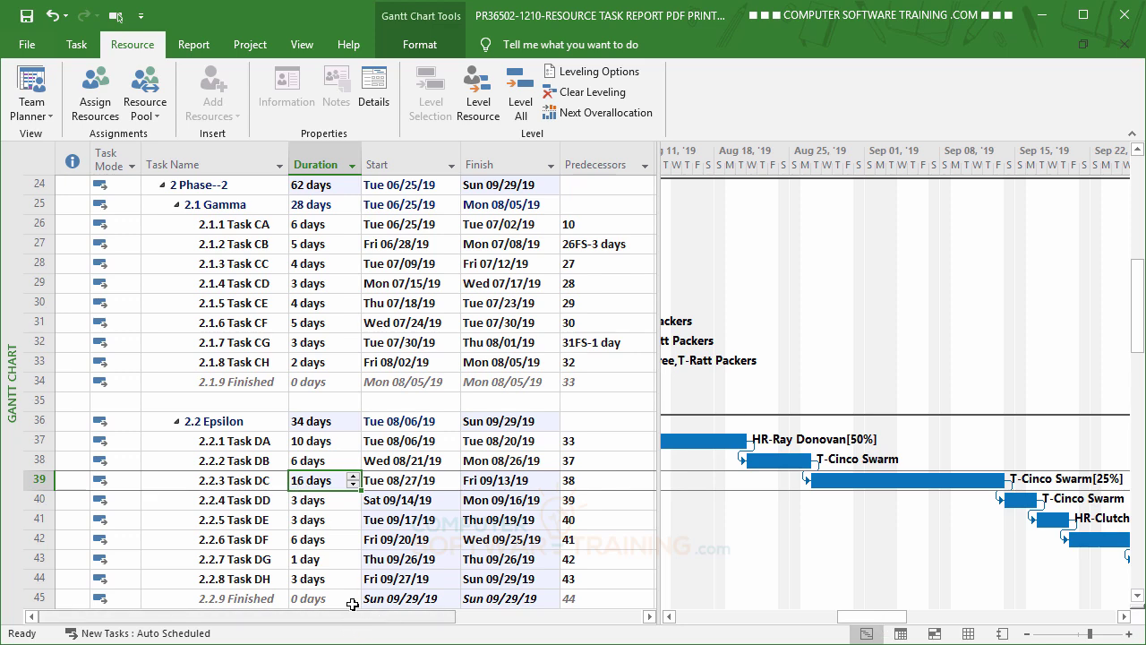
Step: Set the assignment units of T-Cinco Swarm on Task DH to 75%
left_click_drag(874, 618, 915, 619)
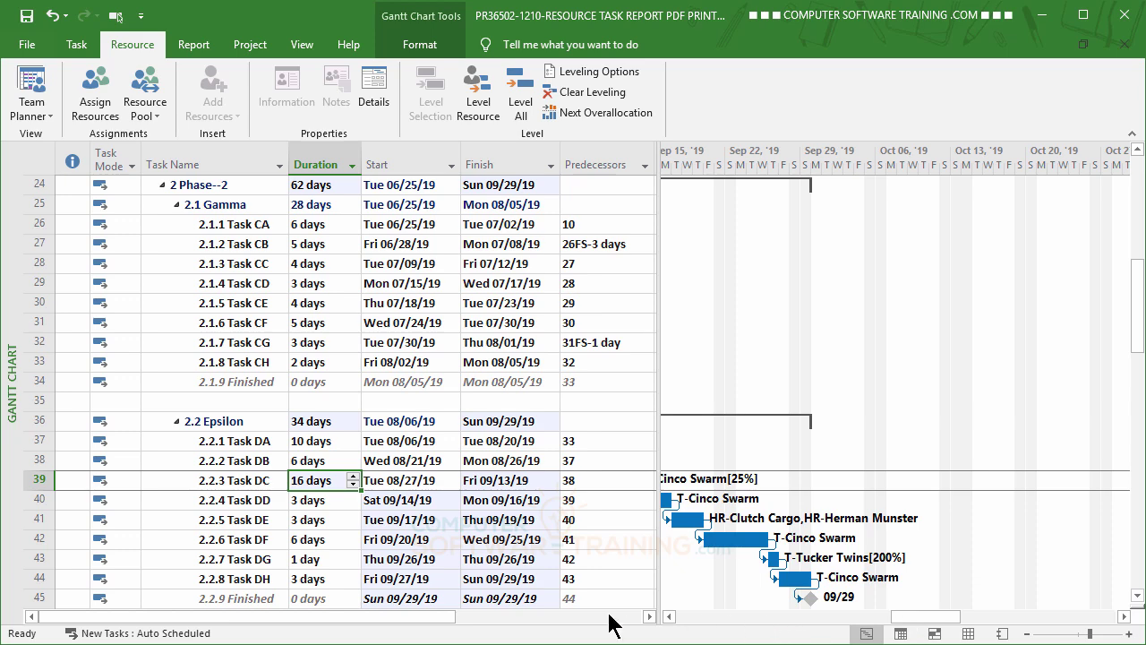
left_click(333, 579)
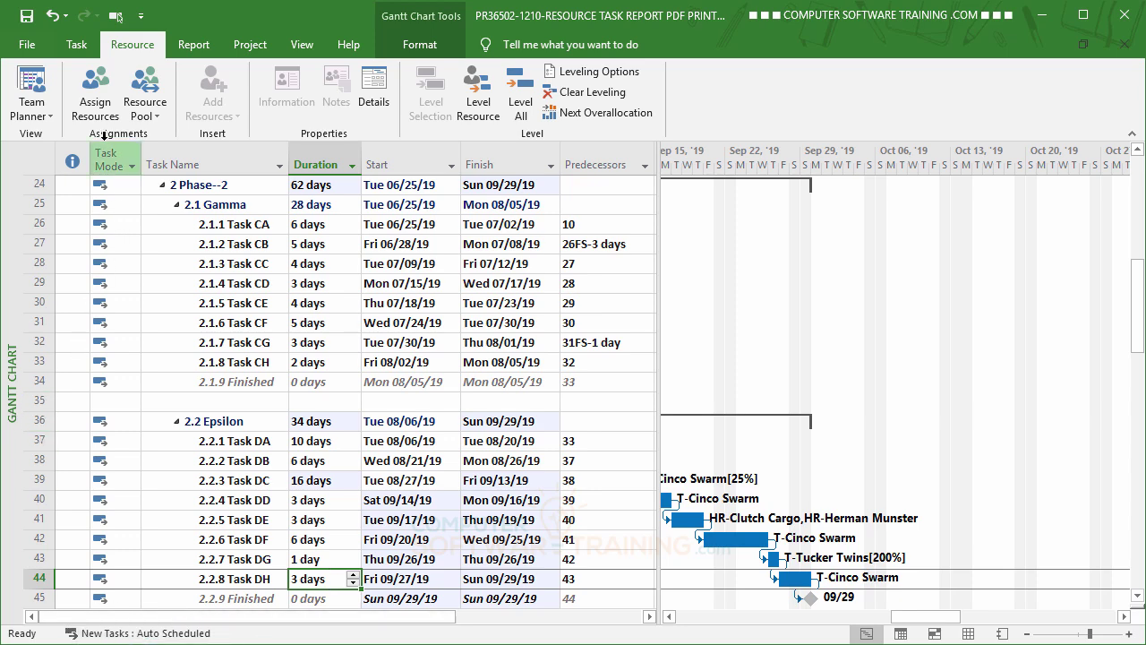
left_click(98, 100)
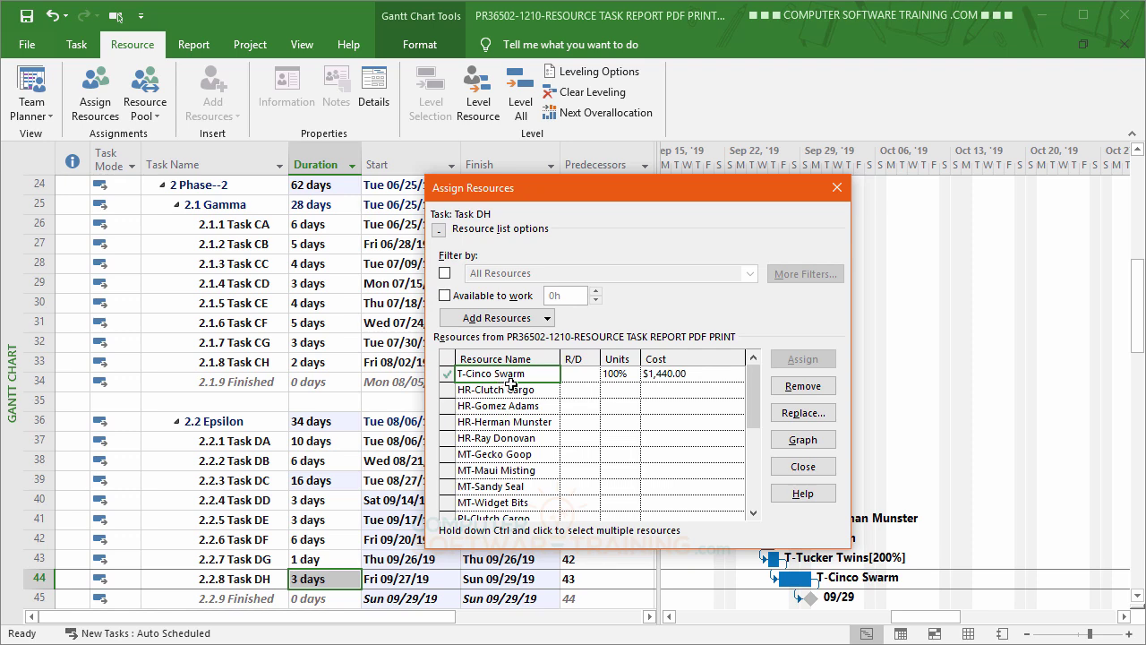
left_click(616, 374)
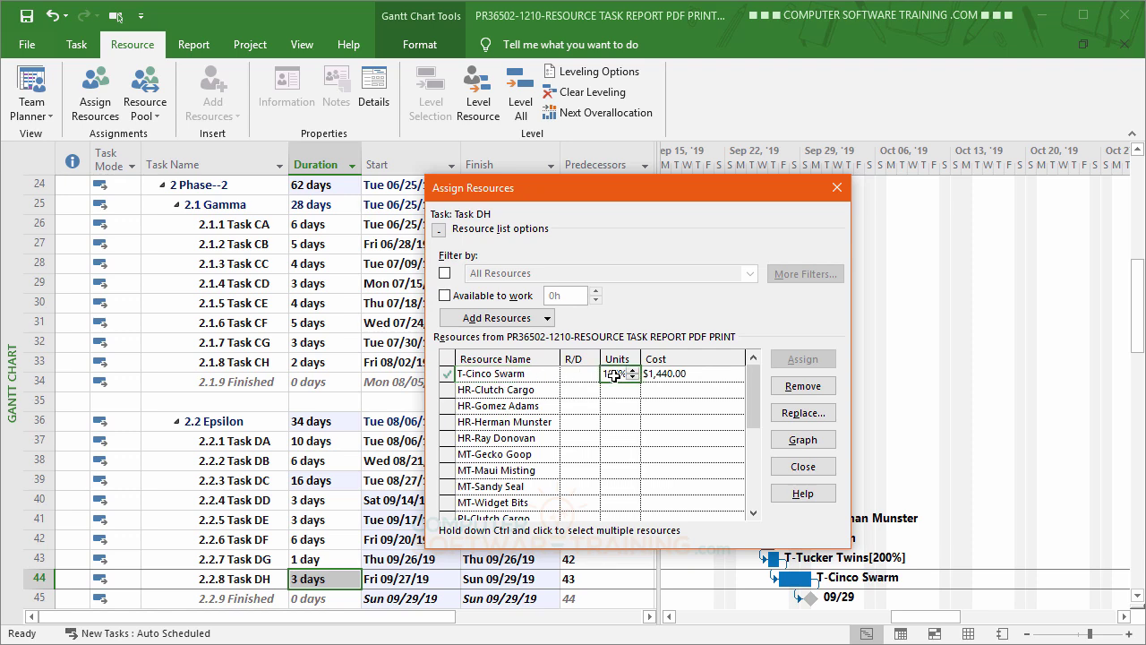
left_click(633, 377)
type("75")
key("Return")
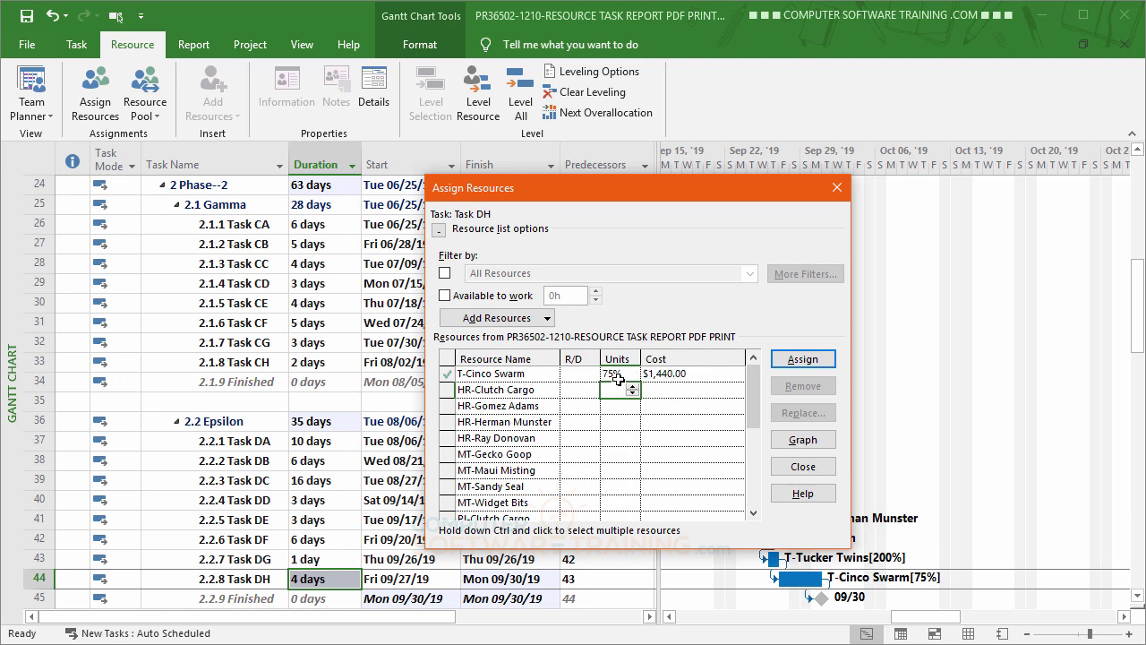
key("alt+F6")
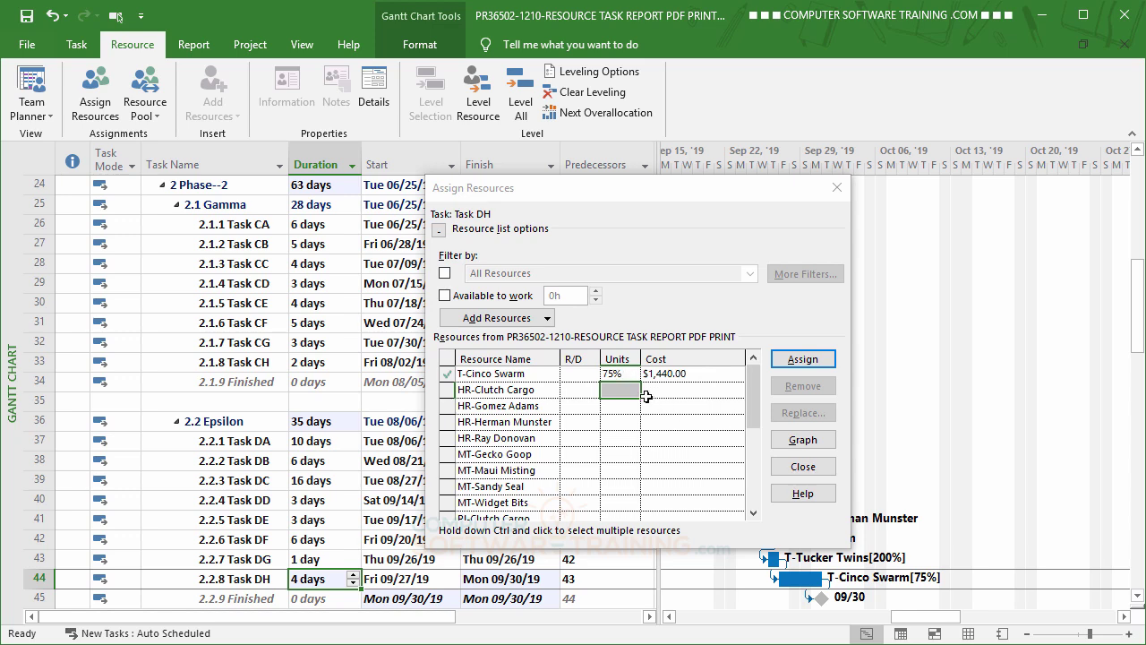
left_click(803, 466)
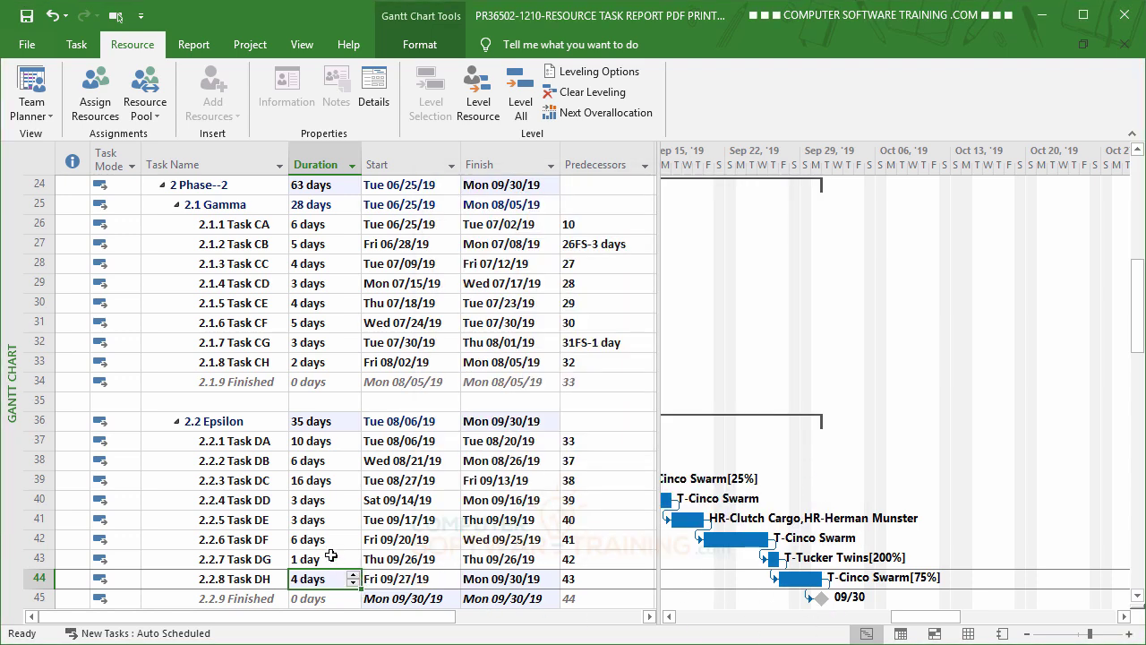
left_click(318, 525)
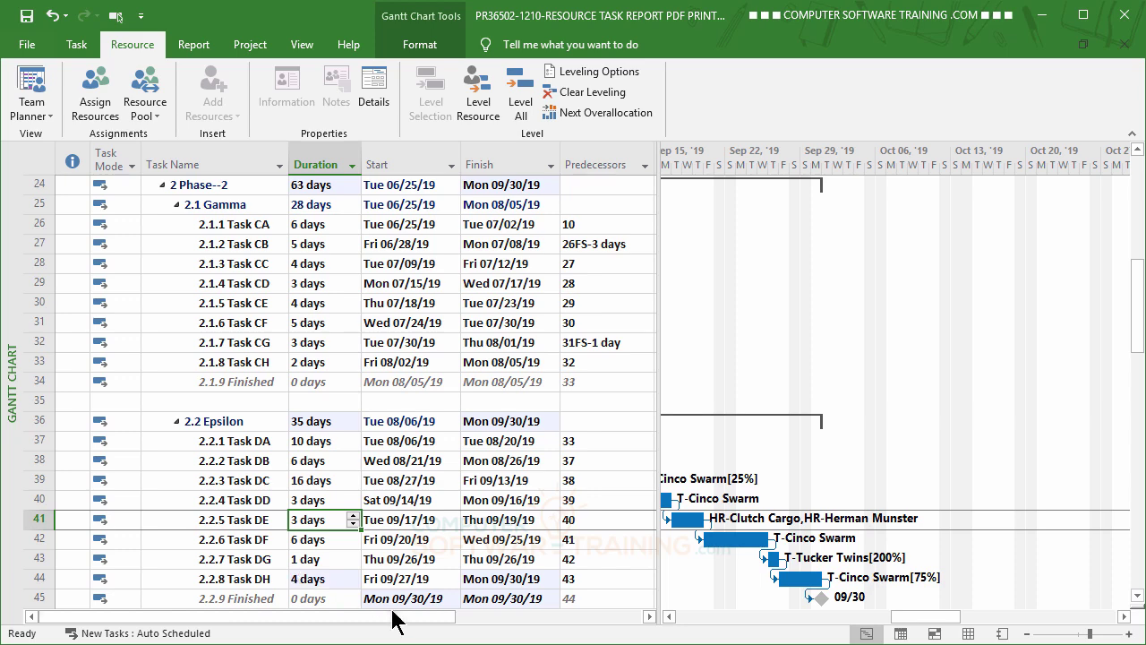